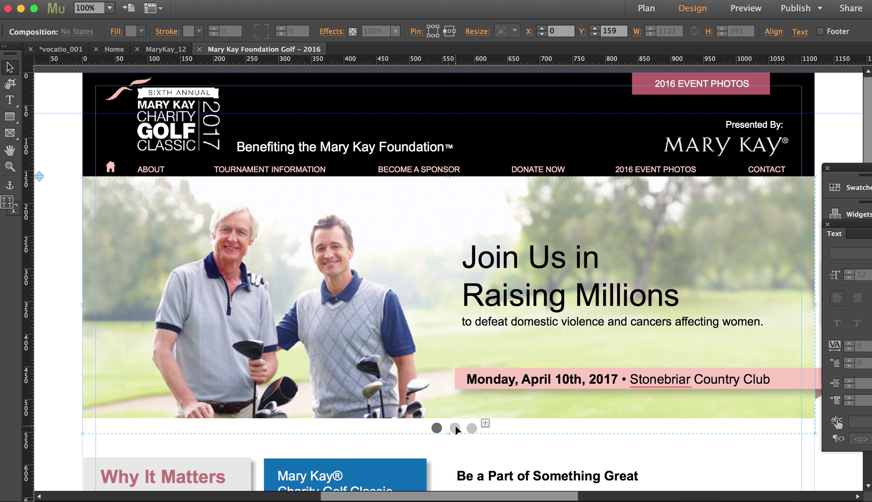
- Place the image test02.jpg on the slideshow's first slide and align it with the slide's upper-left corner, covering the golfers photo
left_click(472, 429)
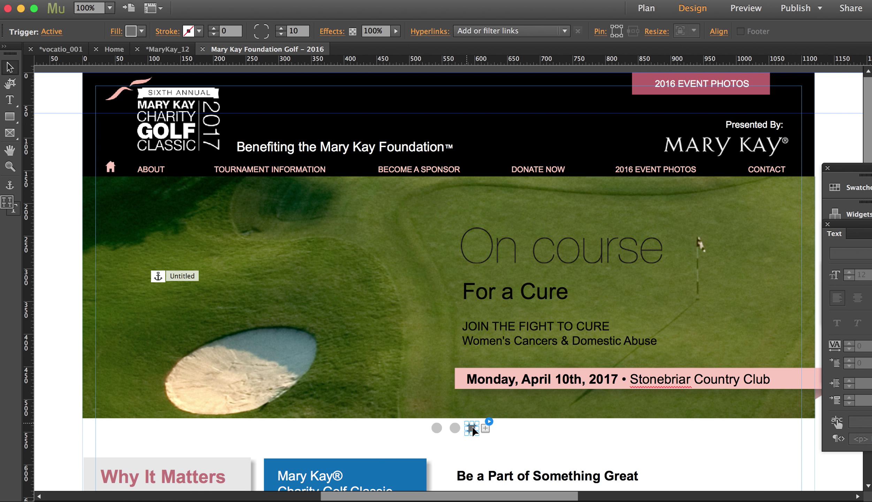
left_click(437, 428)
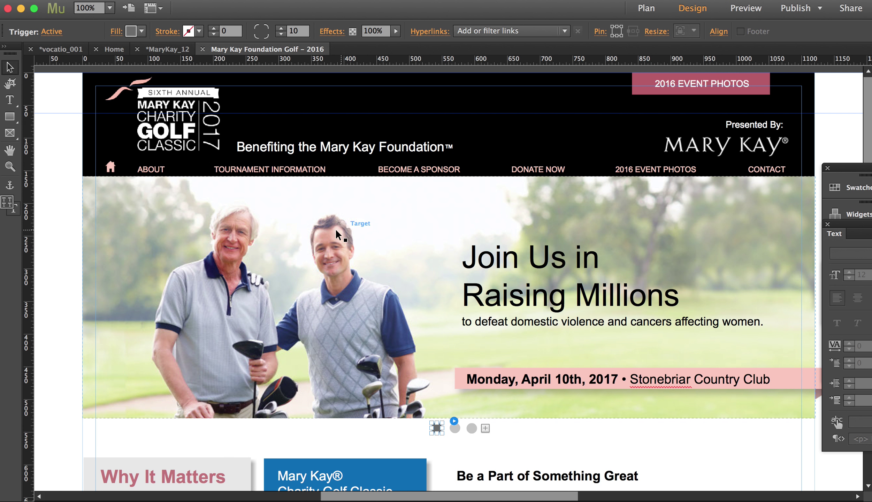
left_click(84, 0)
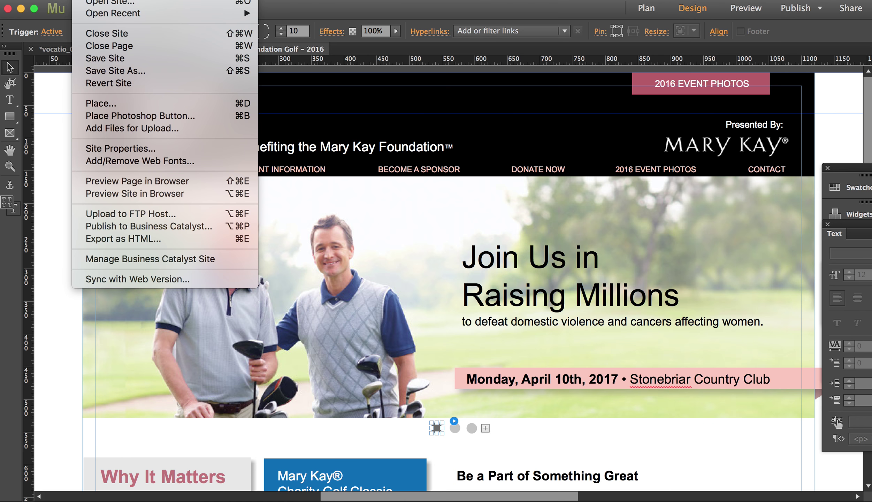
left_click(91, 103)
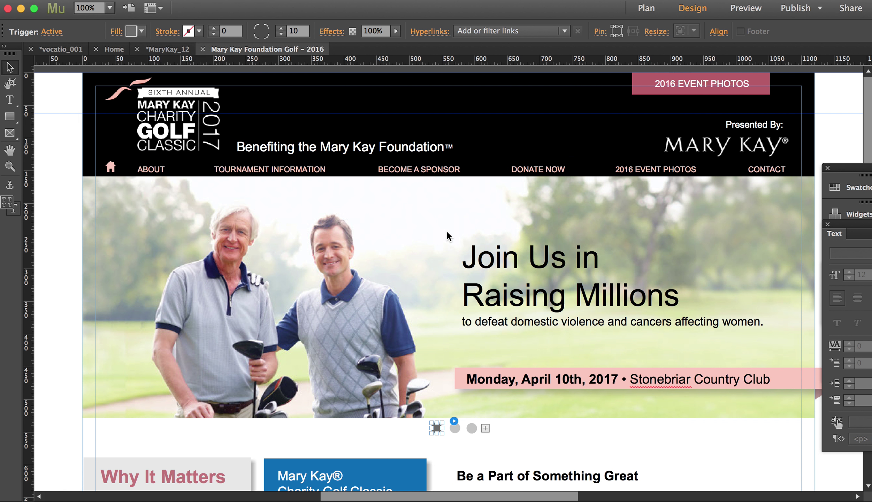
left_click(157, 53)
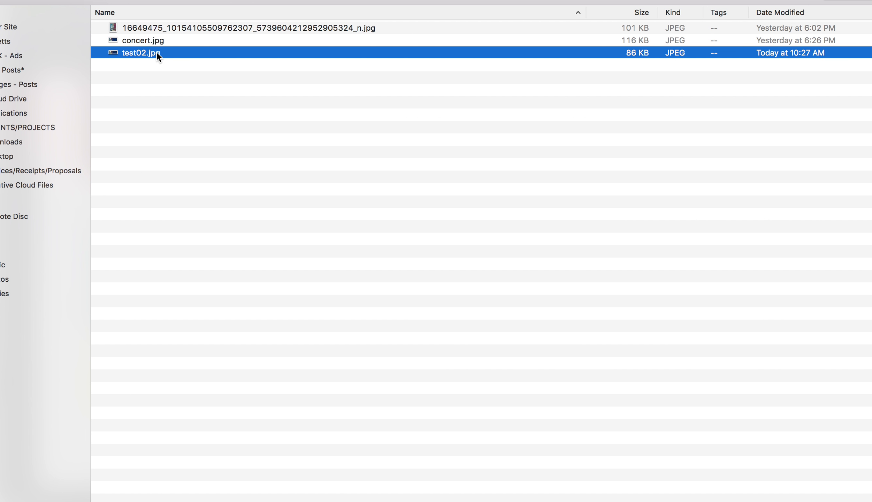
key("Return")
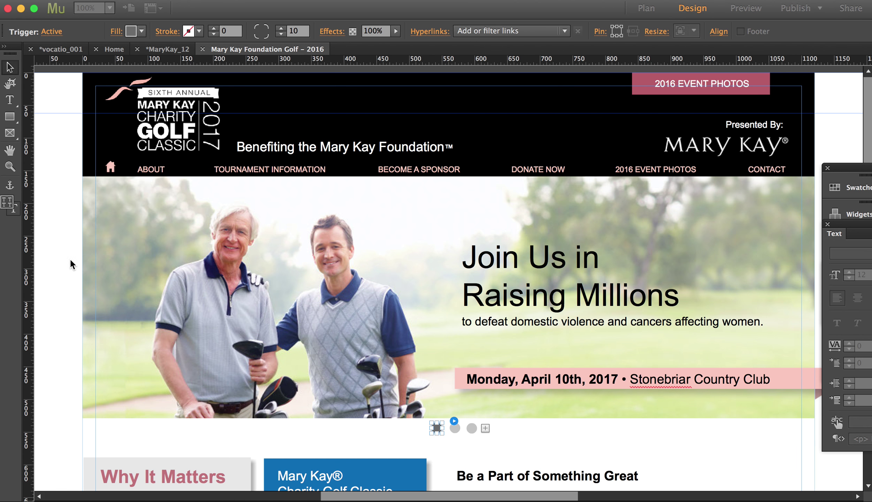
left_click(53, 180)
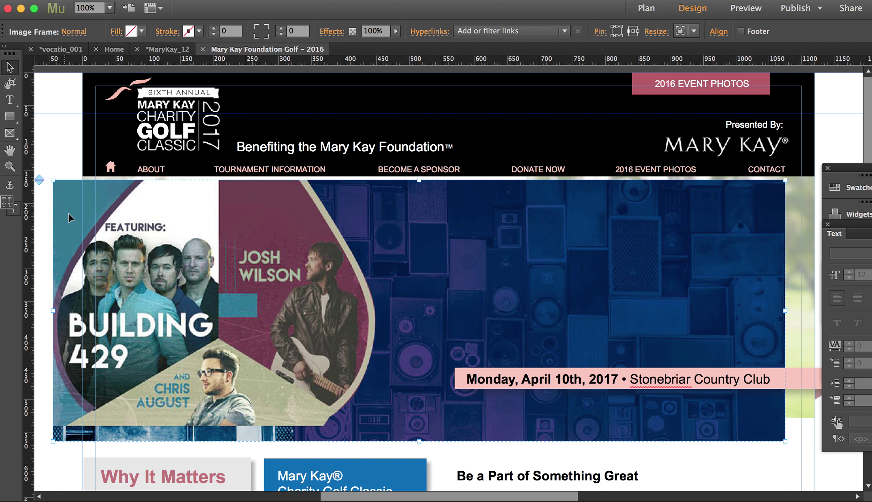
left_click_drag(106, 225, 136, 219)
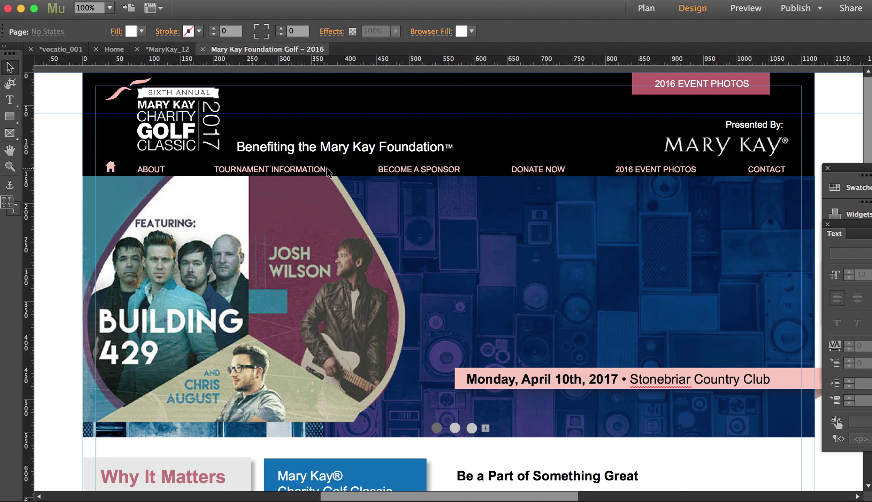
left_click(388, 218)
right_click(387, 217)
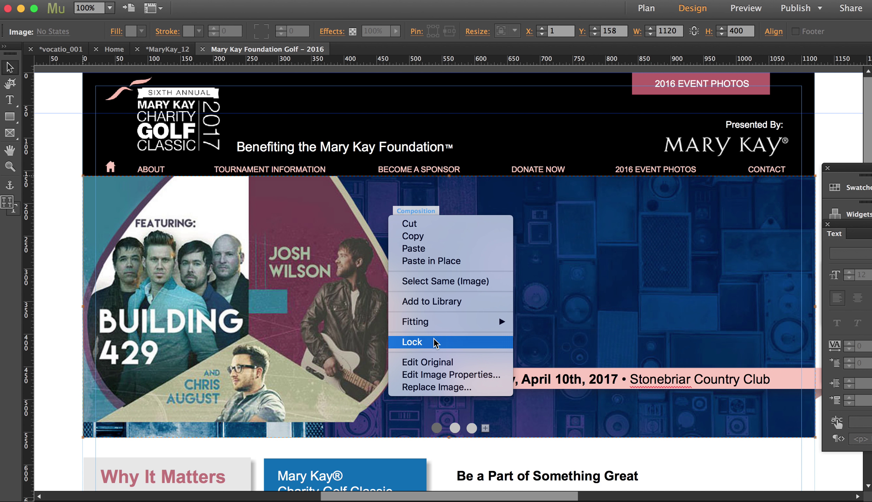
left_click(263, 269)
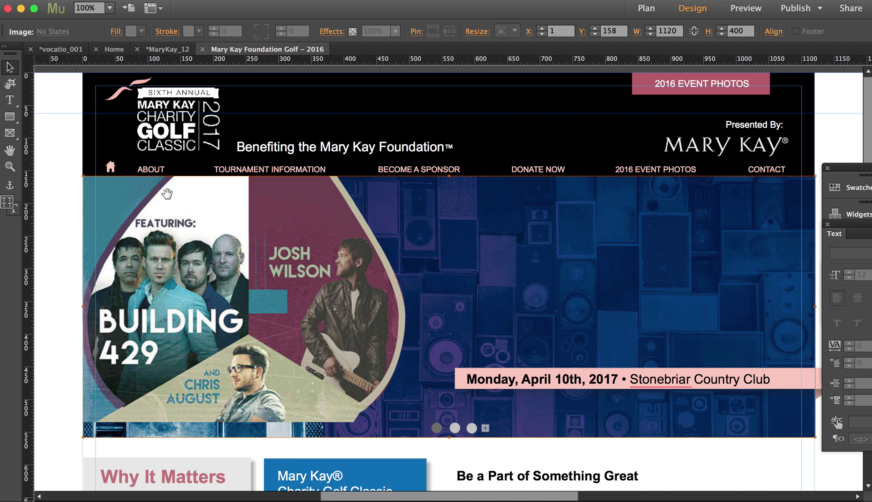
right_click(639, 235)
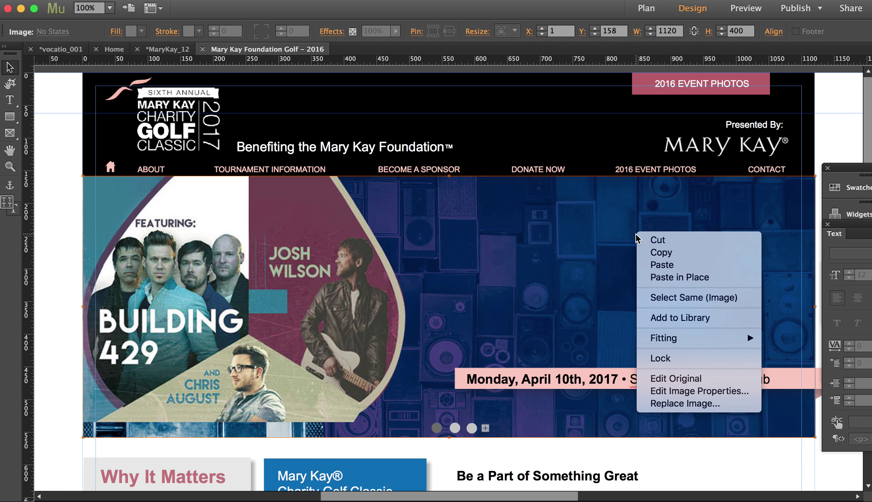
left_click(544, 262)
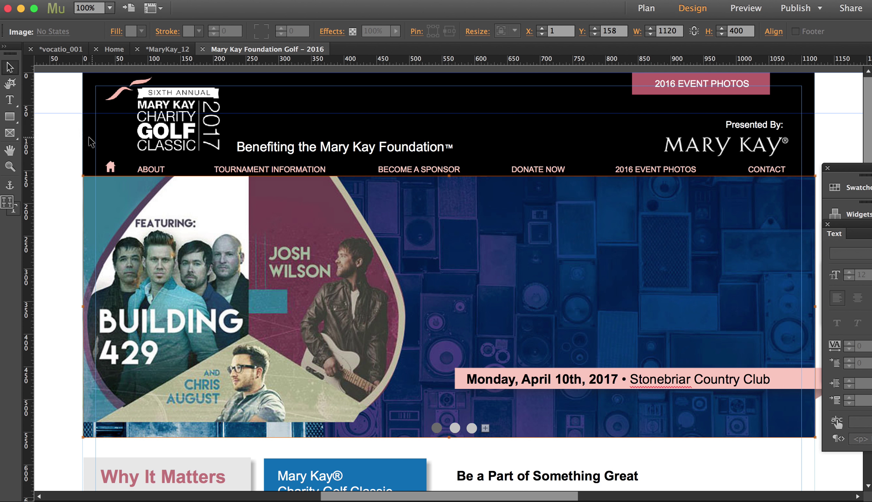
left_click(43, 105)
left_click(133, 202)
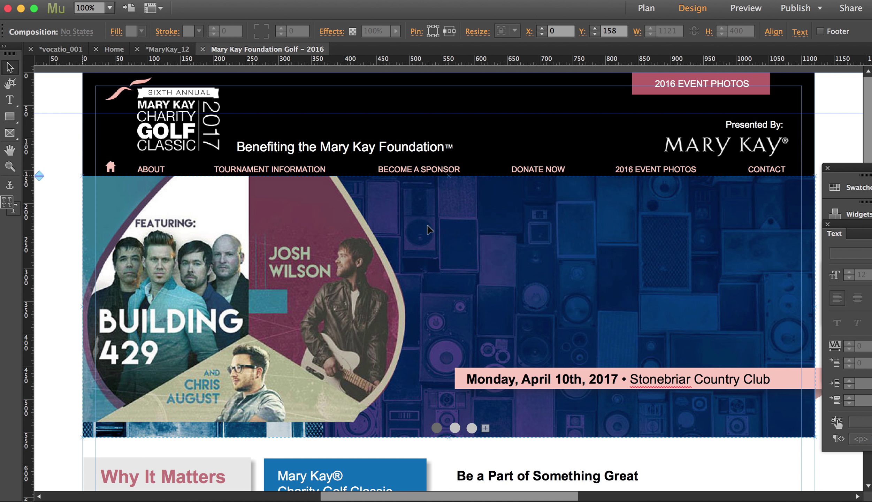
left_click(441, 225)
right_click(440, 225)
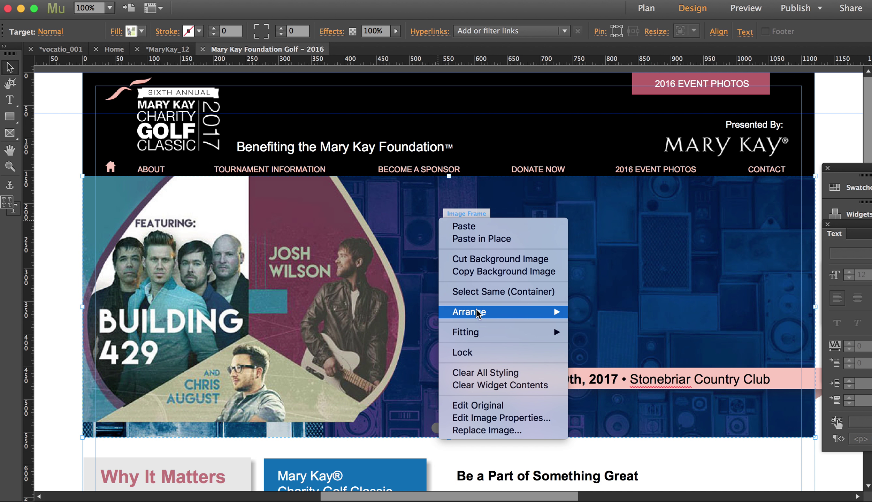
mouse_move(544, 312)
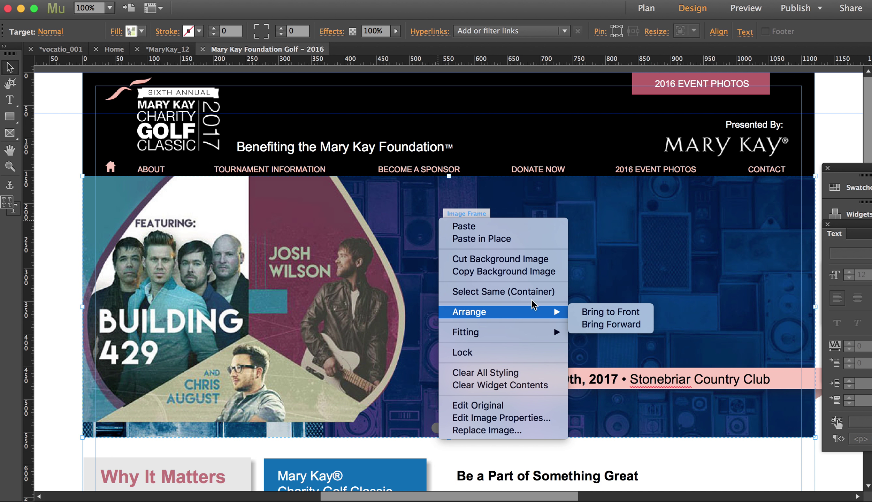
left_click(598, 270)
left_click_drag(613, 269, 369, 281)
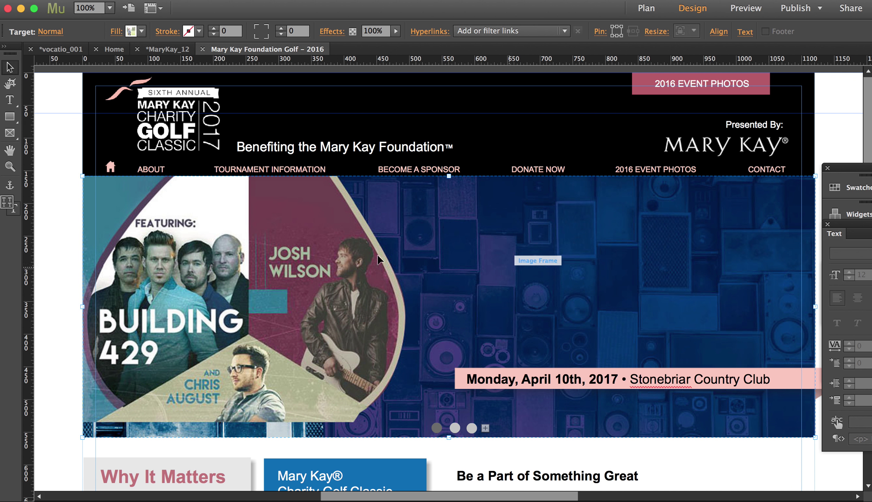
left_click(10, 105)
left_click_drag(805, 355, 462, 239)
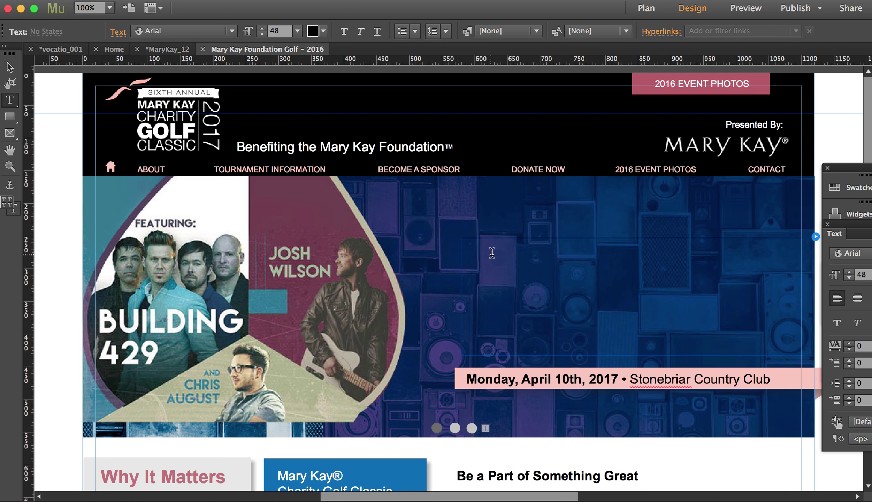
left_click(10, 67)
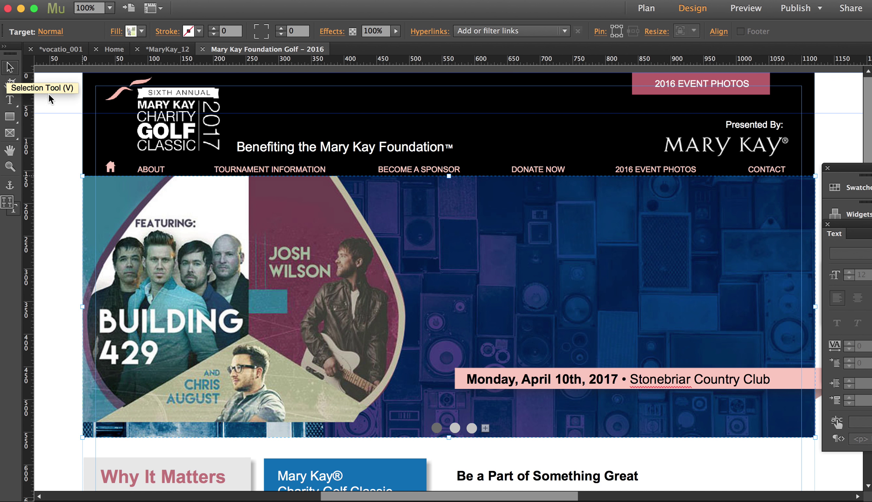
- Add a text frame over the blue speaker area of the placed banner, reading "WORSHIP IN THE ROUND"
key("t")
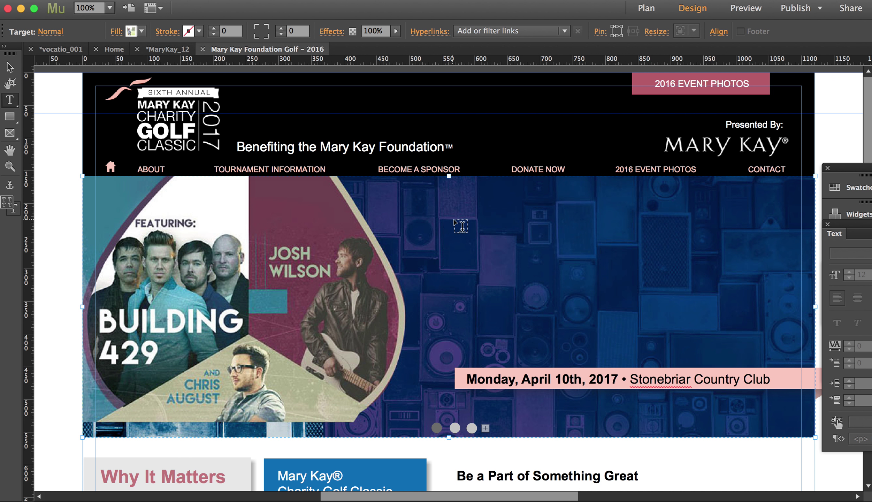
left_click_drag(451, 213, 732, 299)
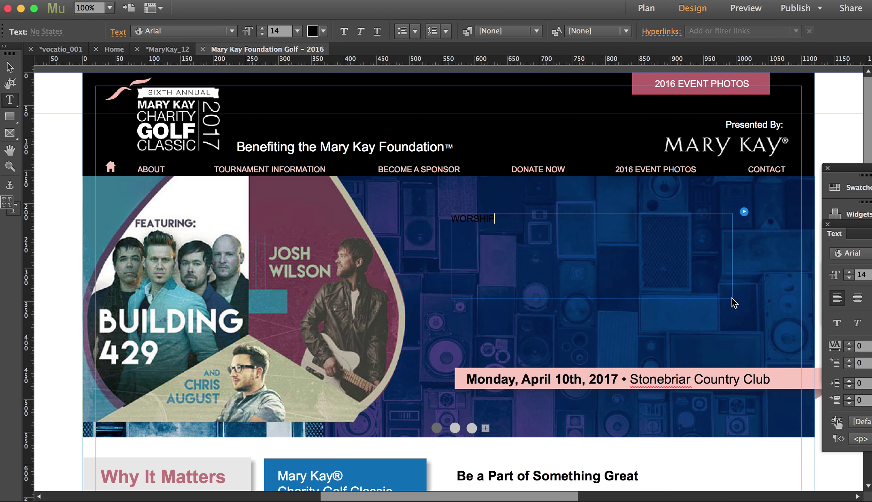
type("WORSHIP IN THE ROUND")
- Format the "WORSHIP IN THE ROUND" text as bold, size 32, in white
key("super+a")
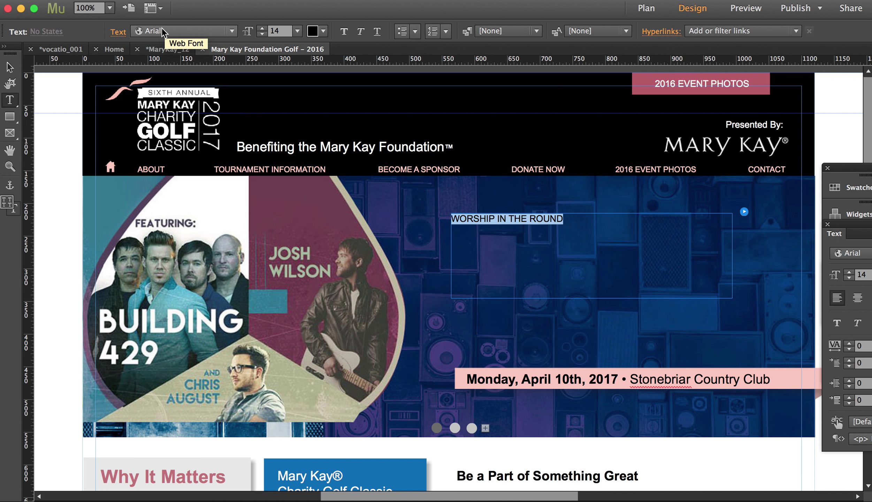
left_click(298, 31)
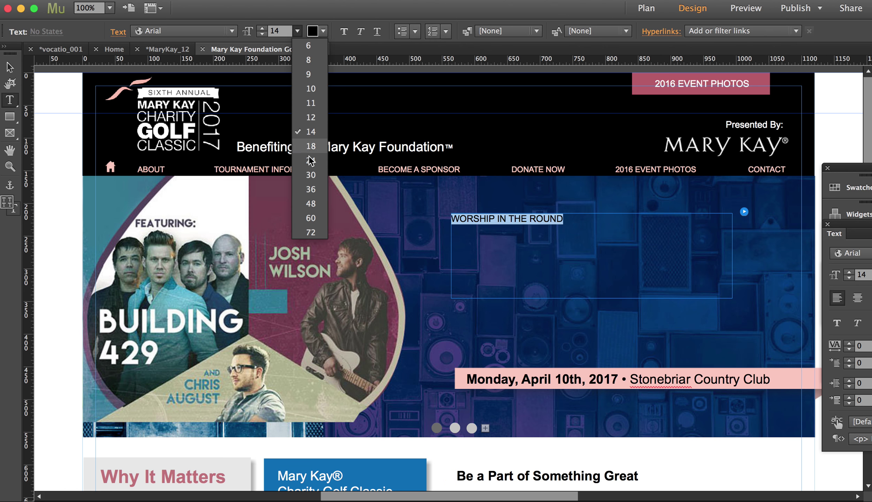
left_click(318, 191)
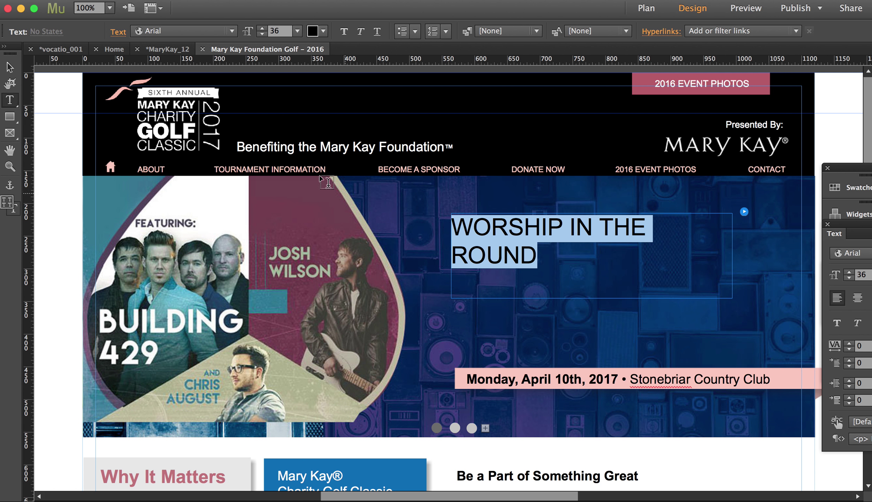
left_click(344, 32)
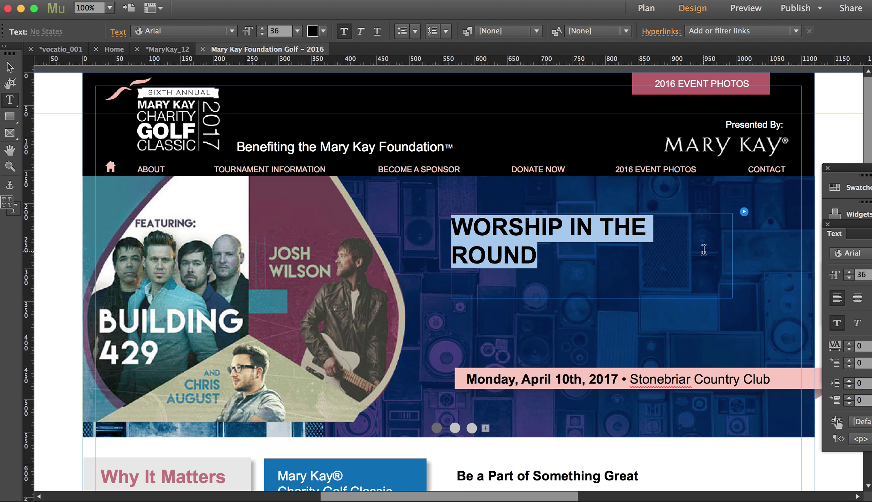
key("shift+super+comma")
key("shift+super+comma")
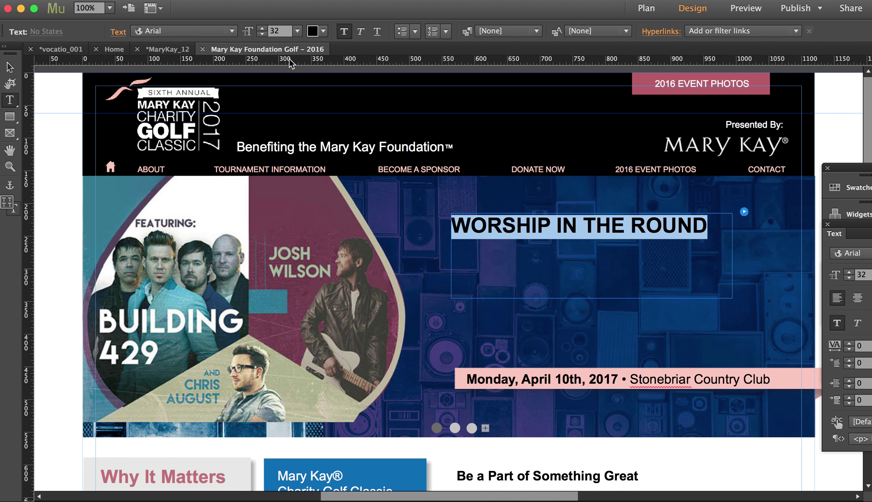
left_click(318, 31)
left_click(488, 49)
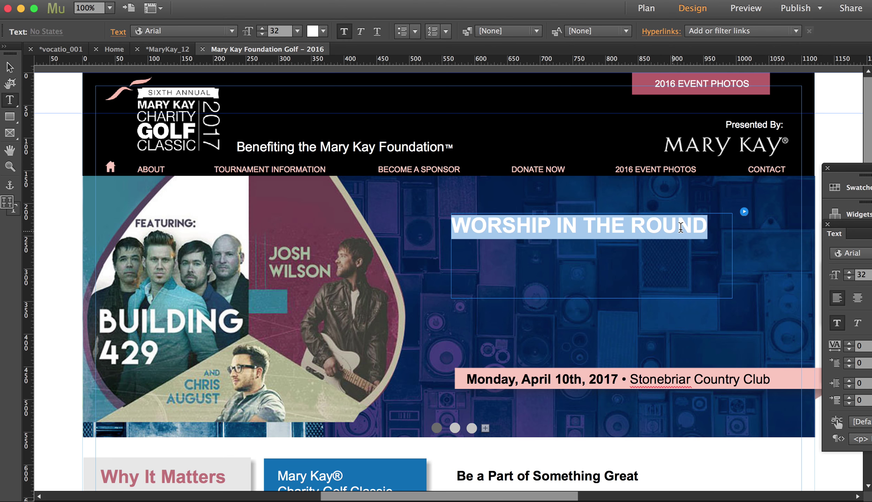
- Add a second line "BENEFITTING DALLAS LIFE" below the heading and correct its first word's spelling to "BENEFITING"
left_click(705, 226)
key("Return")
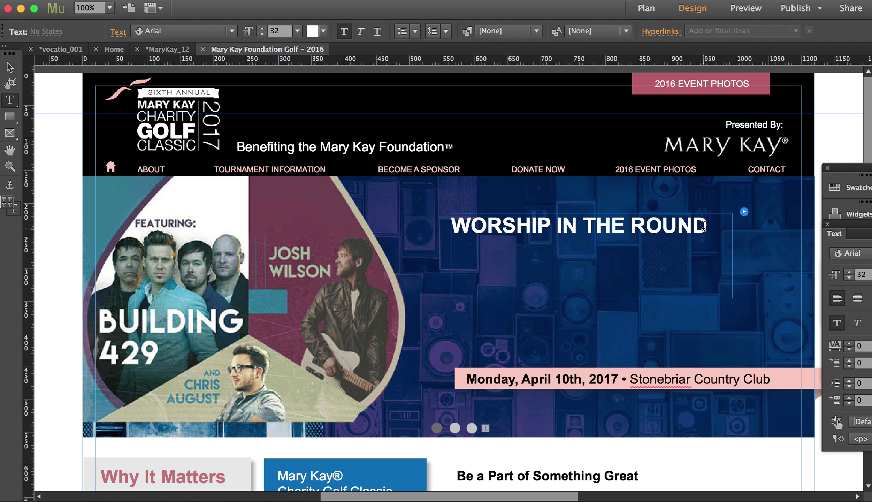
type("BENEFITTIN")
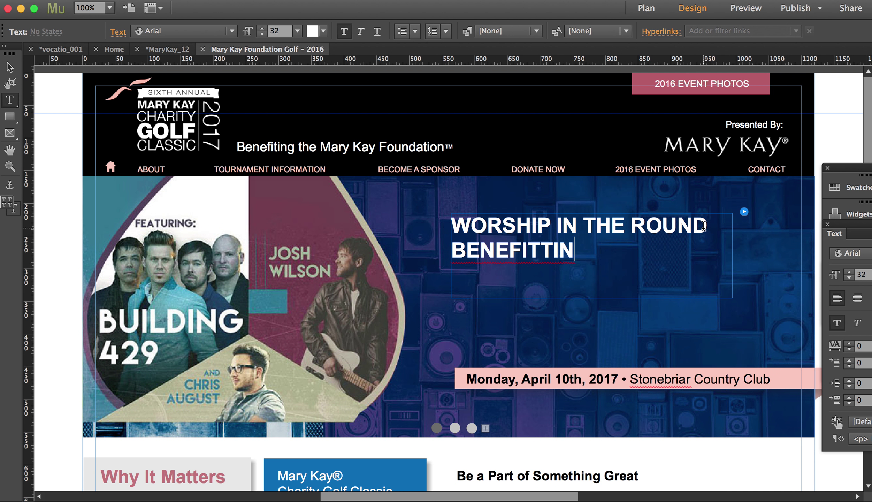
type("G DALA")
key("BackSpace")
type("LA S")
key("BackSpace")
key("BackSpace")
key("BackSpace")
type("S LIFE")
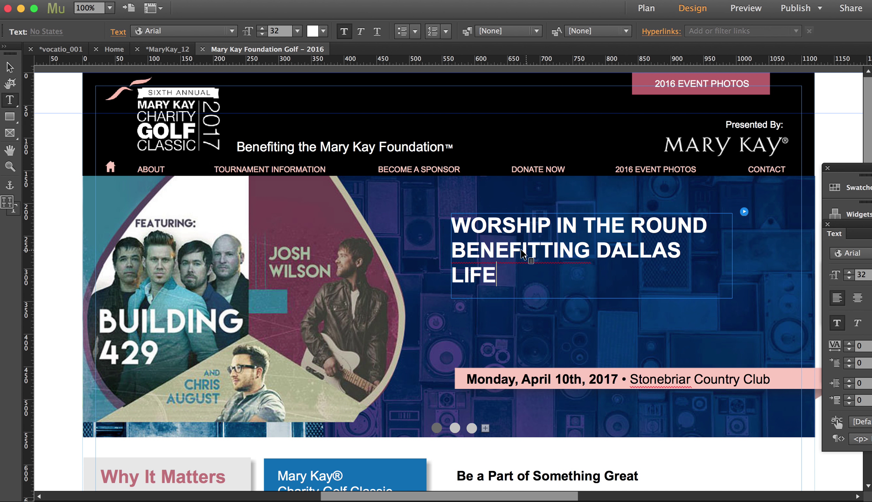
right_click(519, 247)
left_click(538, 253)
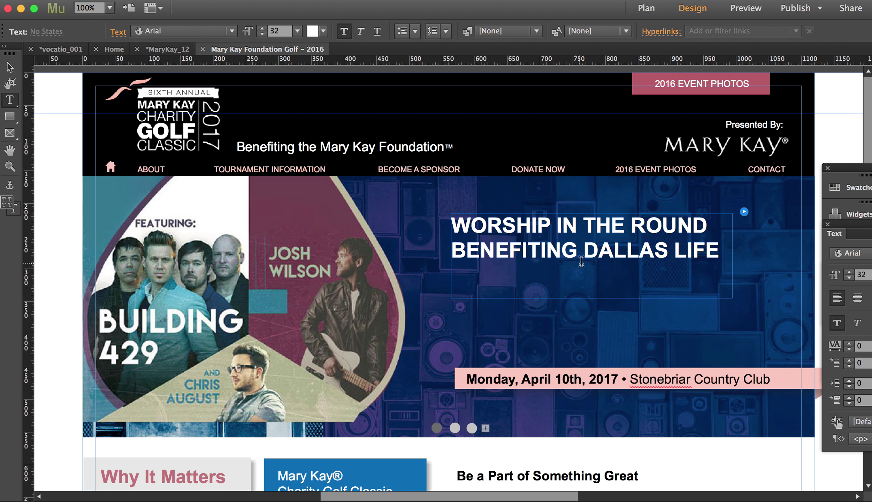
- Set the "BENEFITING DALLAS LIFE" line to size 20 and remove its bold style
triple_click(605, 247)
left_click(605, 247)
left_click_drag(719, 250, 444, 257)
key("super+shift+comma")
key("super+shift+comma")
key("super+shift+comma")
key("super+shift+comma")
key("super+shift+comma")
key("super+shift+comma")
key("super+shift+comma")
key("super+shift+comma")
key("super+shift+comma")
key("super+shift+comma")
key("super+shift+comma")
key("super+shift+comma")
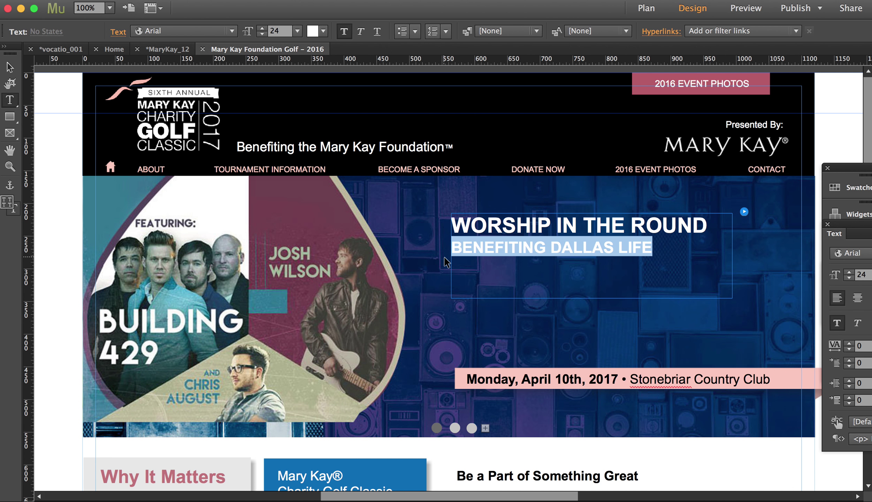
left_click(344, 32)
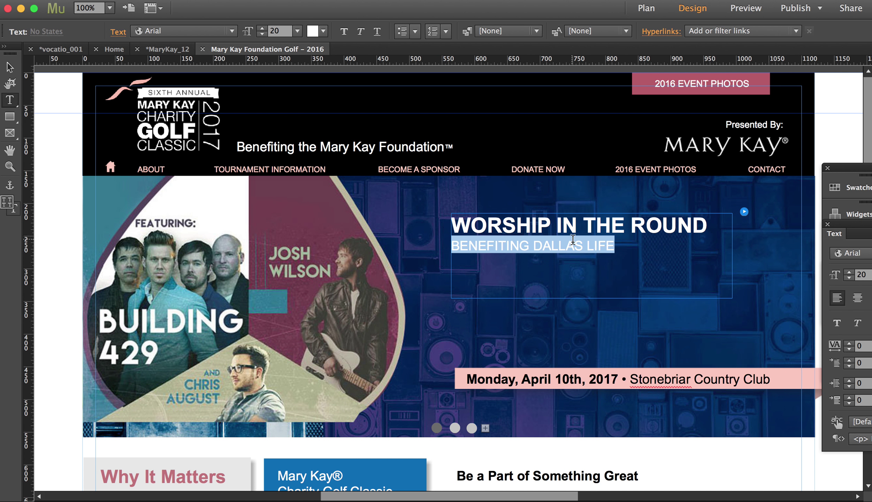
- Shorten the banner's text frame from its lower edge to fit closely around the two lines
left_click(574, 245)
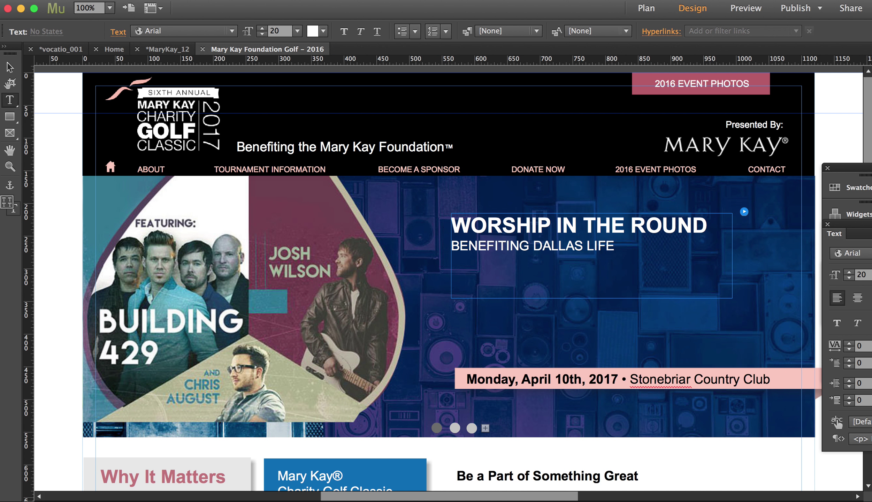
left_click(9, 67)
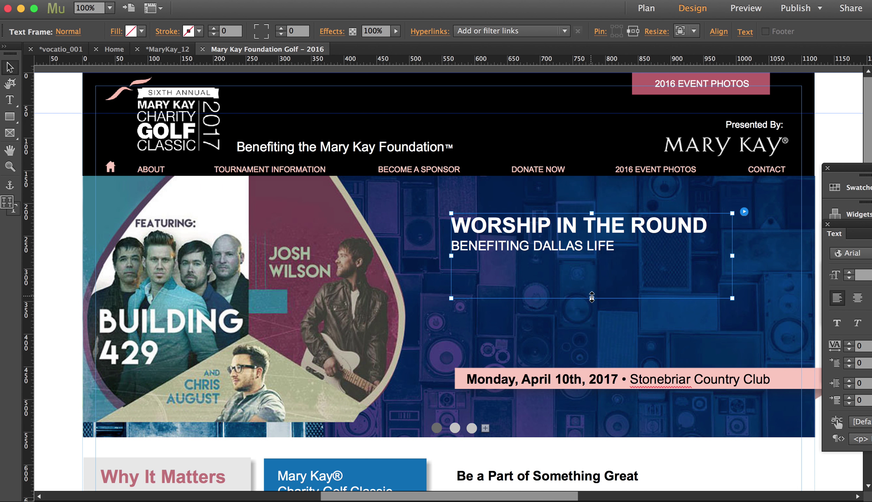
left_click_drag(592, 296, 592, 261)
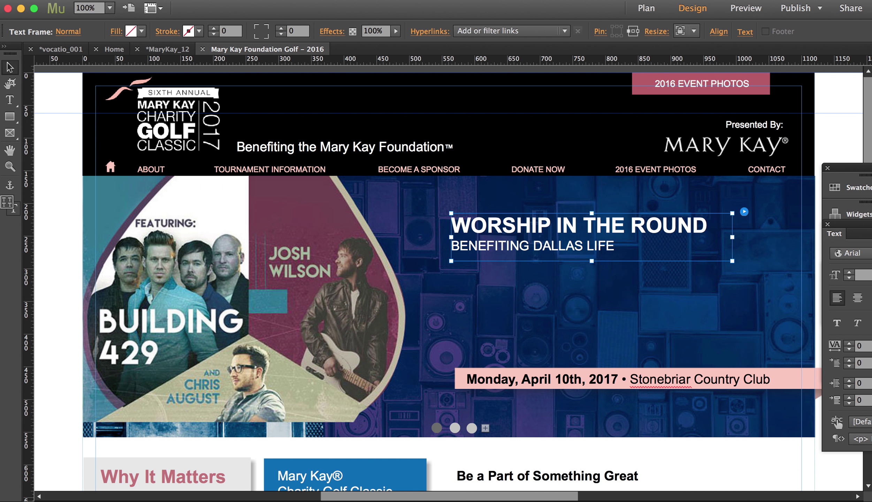
- Preview the page in the browser, accepting the missing-asset warnings, and return to the design
left_click(82, 0)
left_click(139, 181)
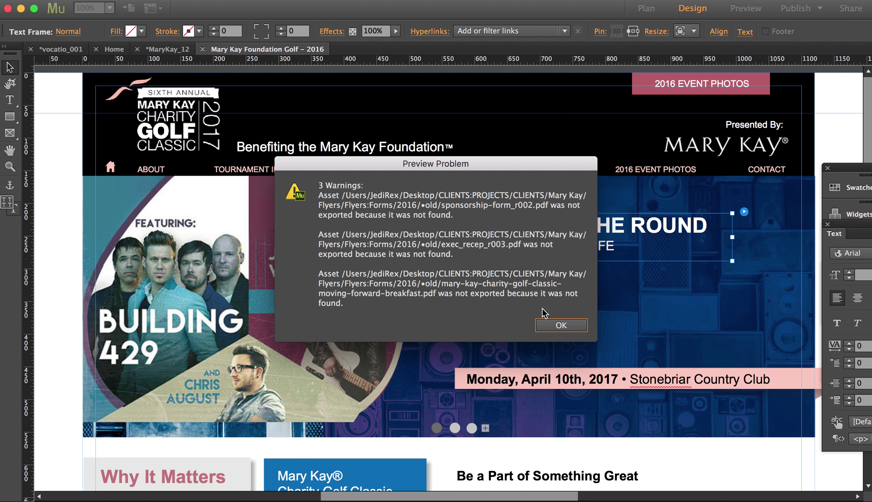
left_click(542, 322)
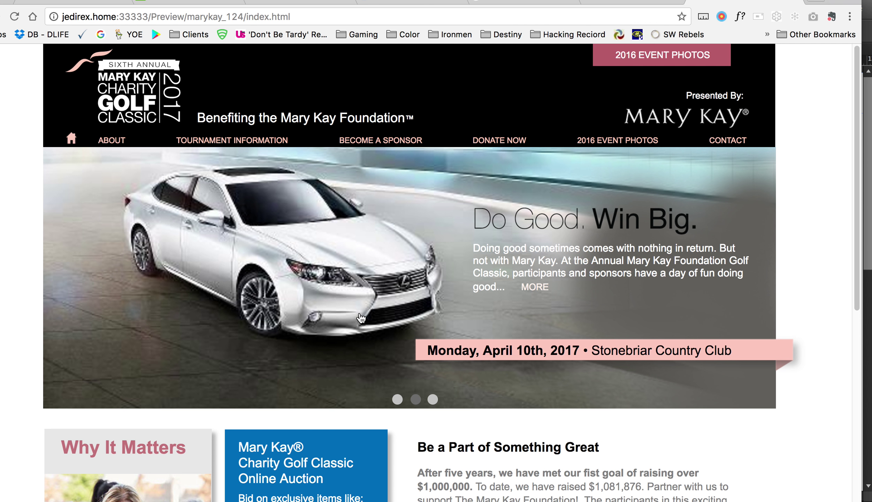
key("super+w")
key("super+Tab")
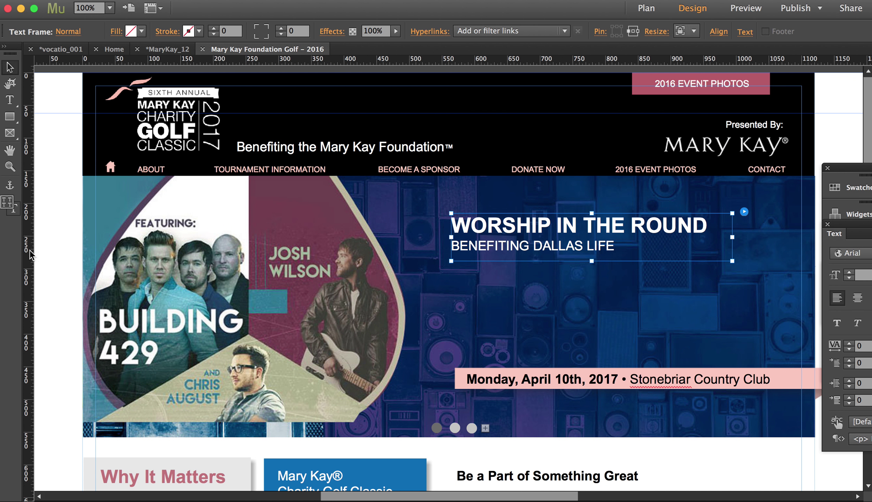
- Draw a small button rectangle below the "BENEFITING DALLAS LIFE" line and fill it with the teal sampled from the banner image
left_click(52, 189)
left_click(8, 118)
left_click_drag(454, 268, 559, 299)
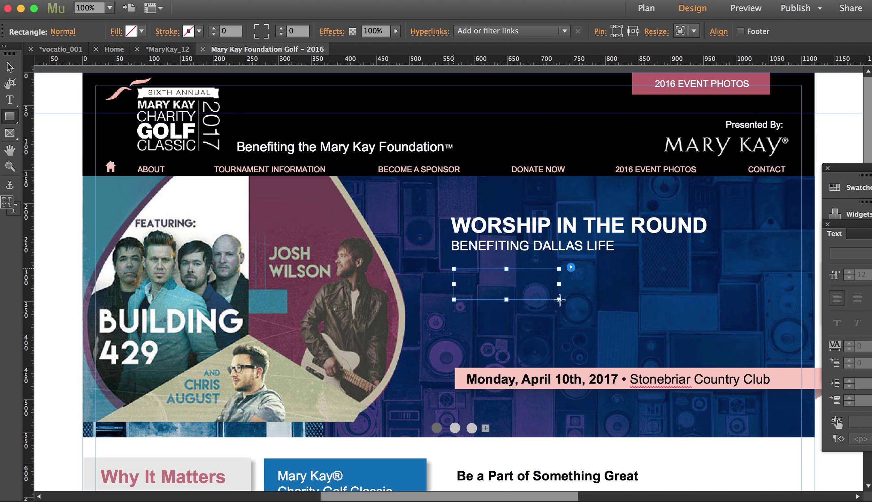
left_click(141, 31)
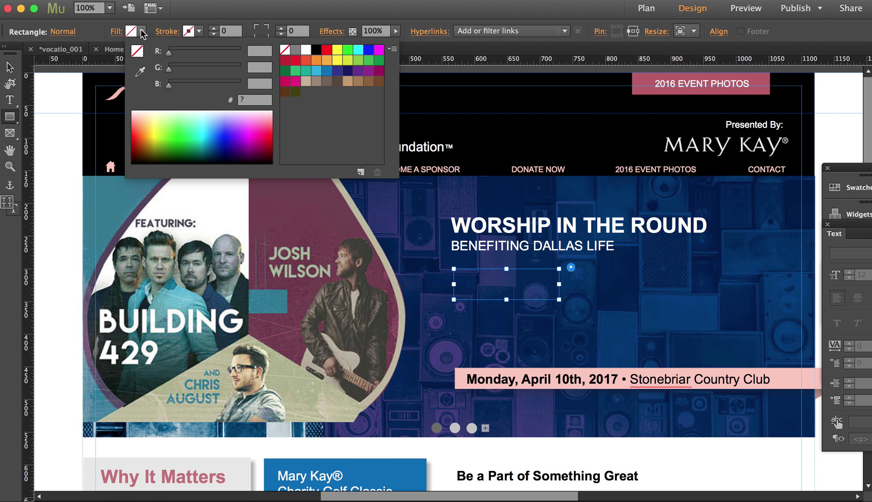
left_click(146, 72)
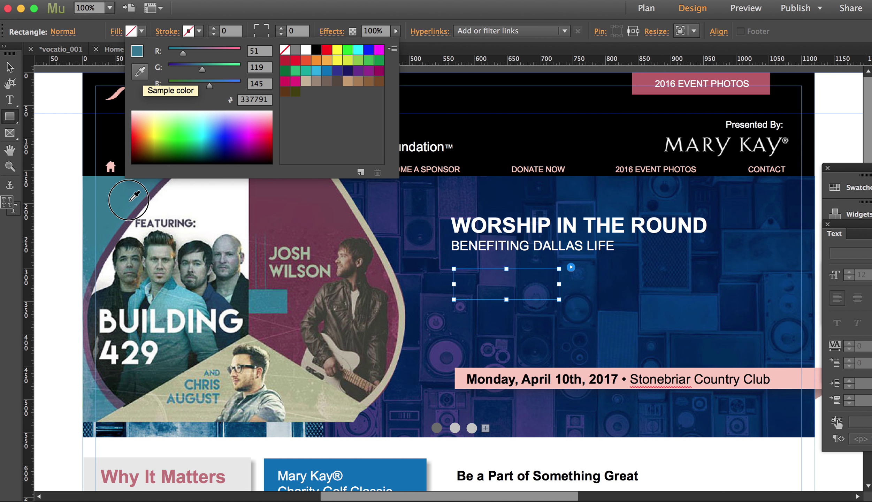
left_click(130, 201)
left_click(11, 69)
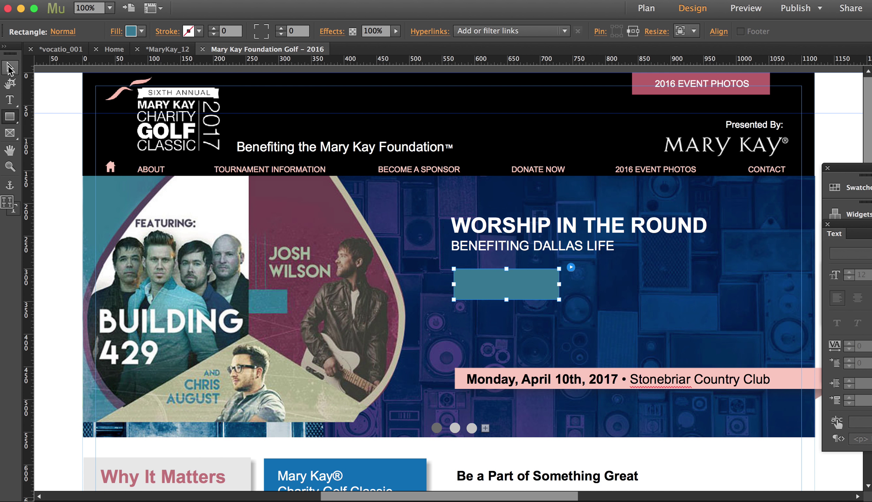
- Add a "CLICK FOR MORE" text frame over the teal rectangle and color its text white
left_click(10, 100)
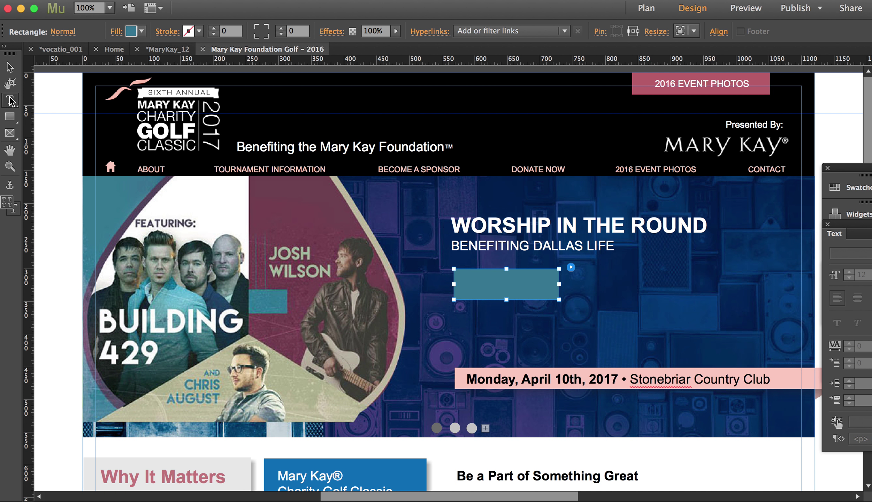
left_click_drag(466, 277, 585, 309)
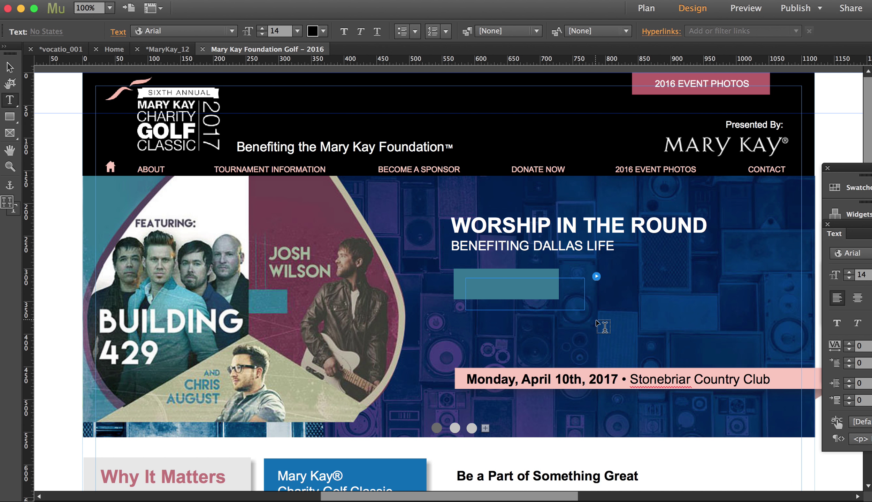
type("CLICK FOR MORE")
key("super+a")
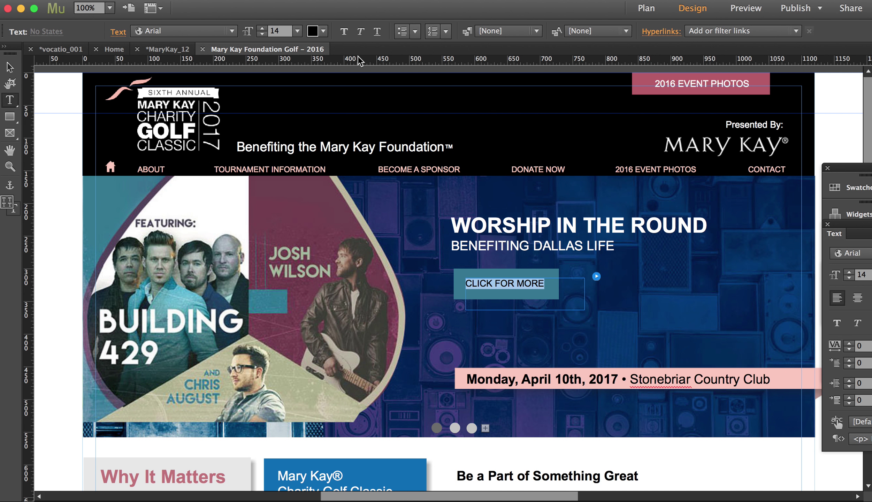
left_click(323, 32)
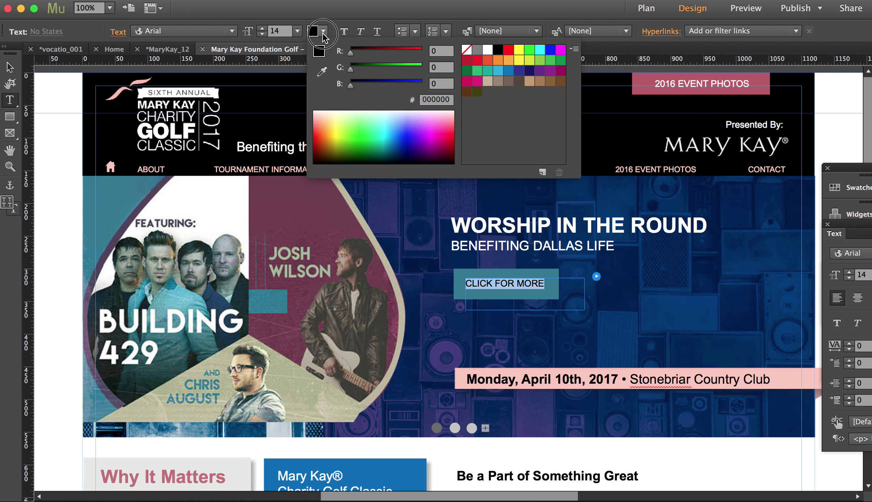
left_click(487, 50)
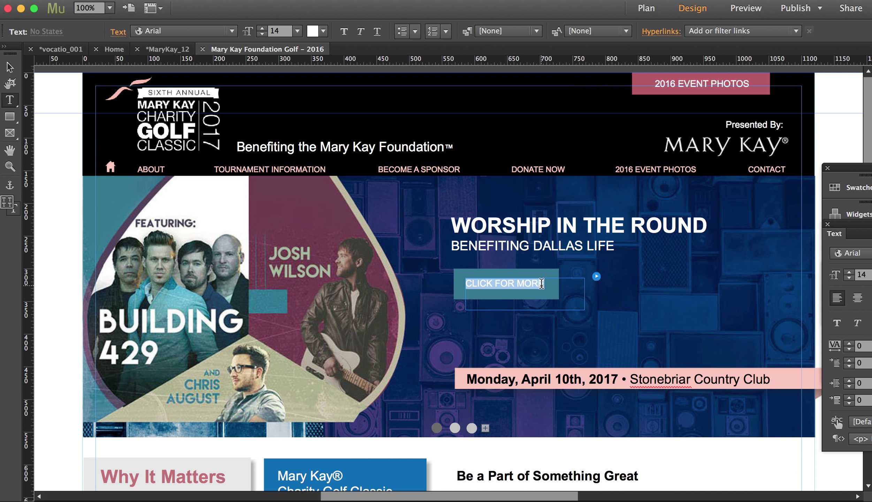
left_click(10, 67)
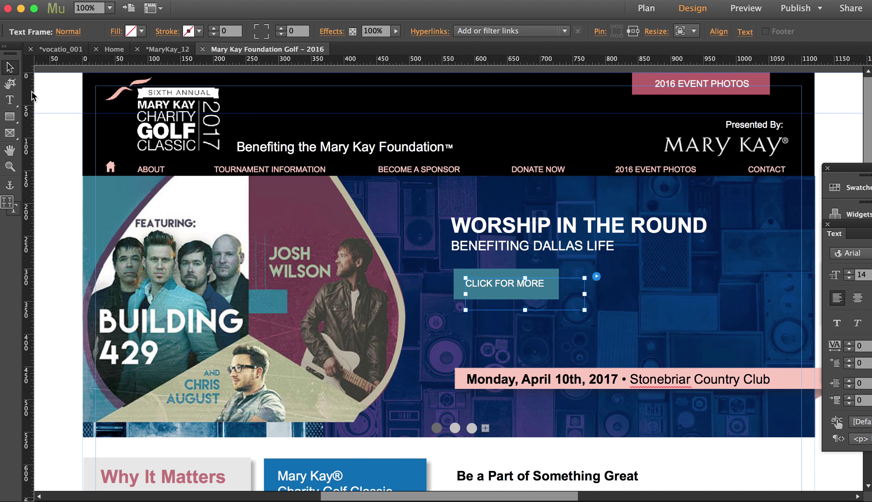
left_click(55, 107)
left_click(517, 286)
left_click(517, 283)
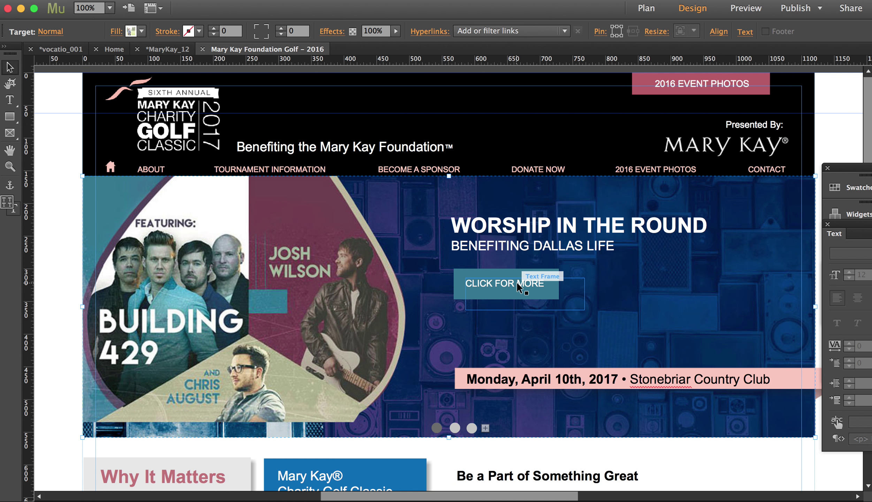
left_click(517, 283)
double_click(490, 283)
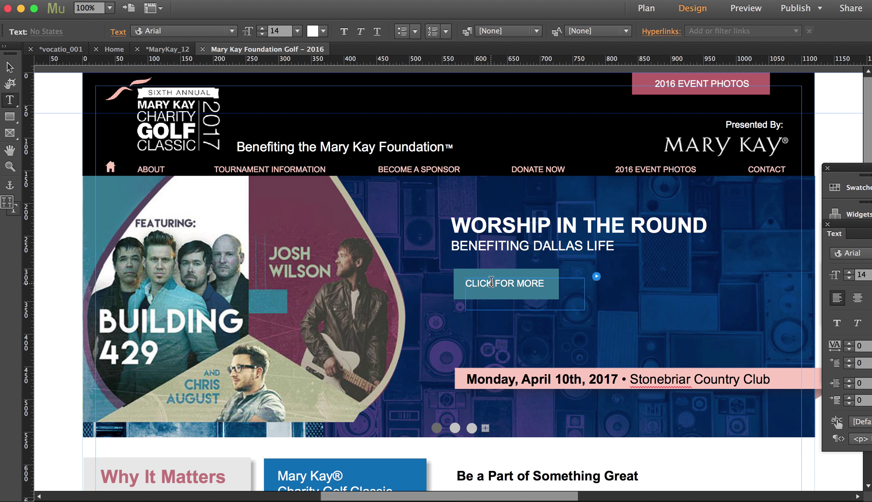
key("super+a")
left_click(705, 29)
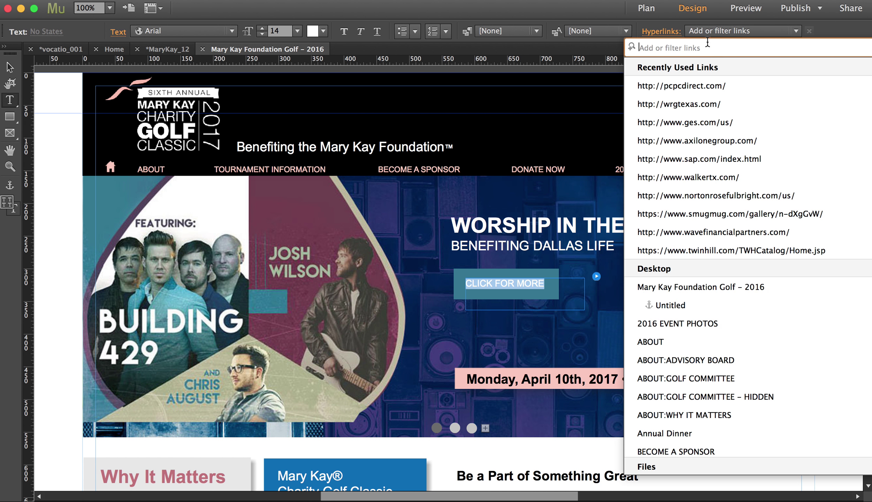
left_click(690, 165)
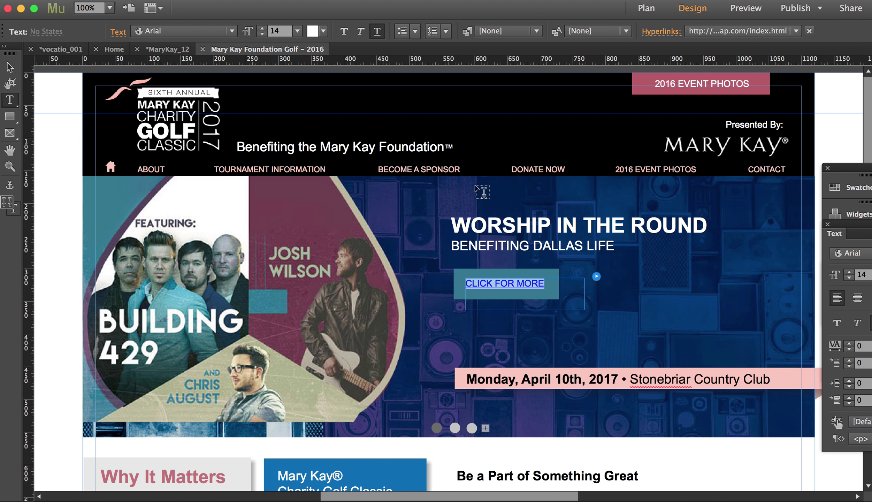
left_click(4, 68)
left_click(69, 123)
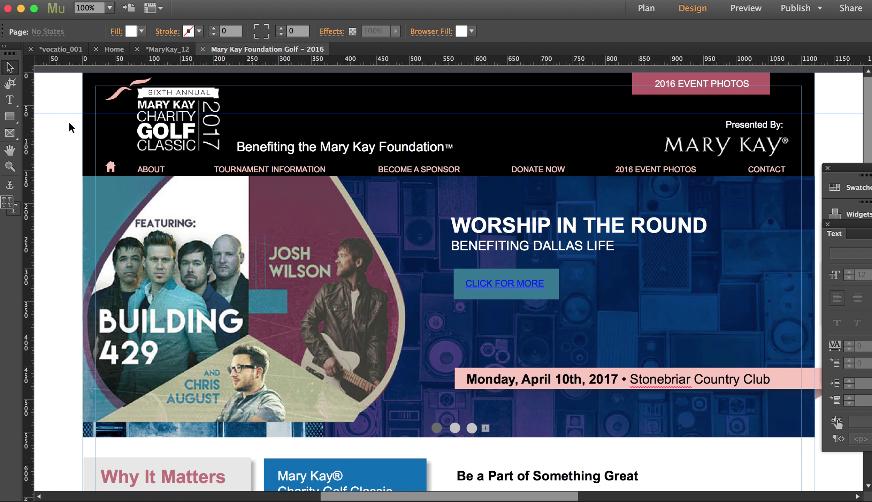
- Preview the page in the browser, accepting the warnings, and test the "CLICK FOR MORE" link on the first slide
left_click(81, 0)
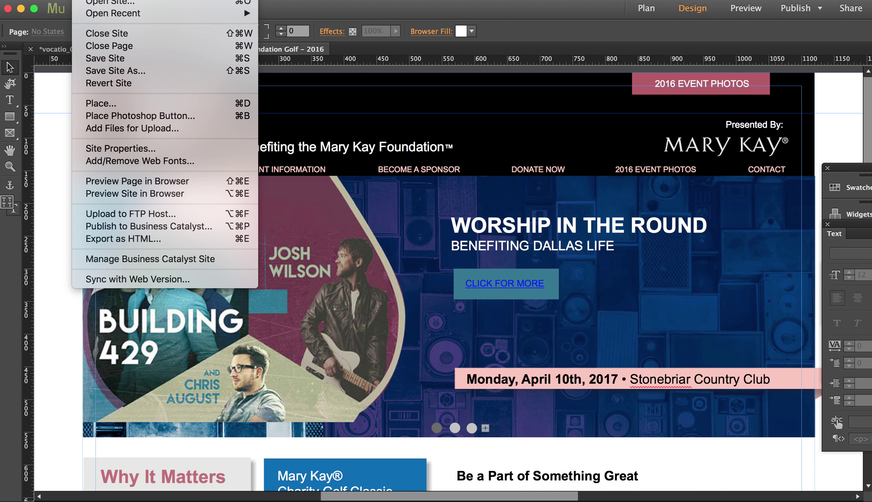
left_click(116, 181)
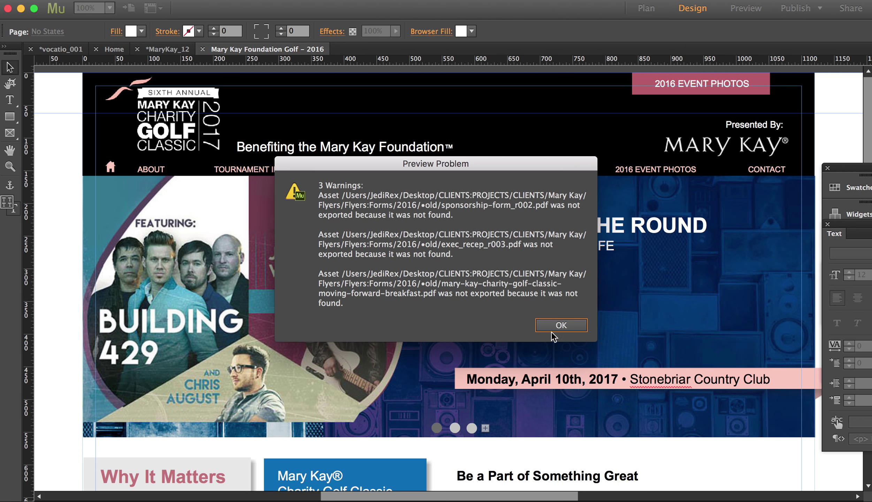
left_click(556, 326)
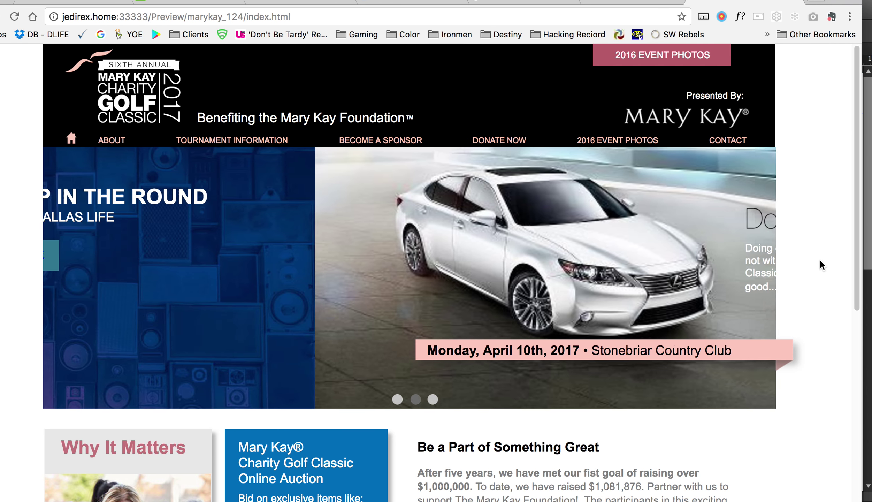
left_click(397, 400)
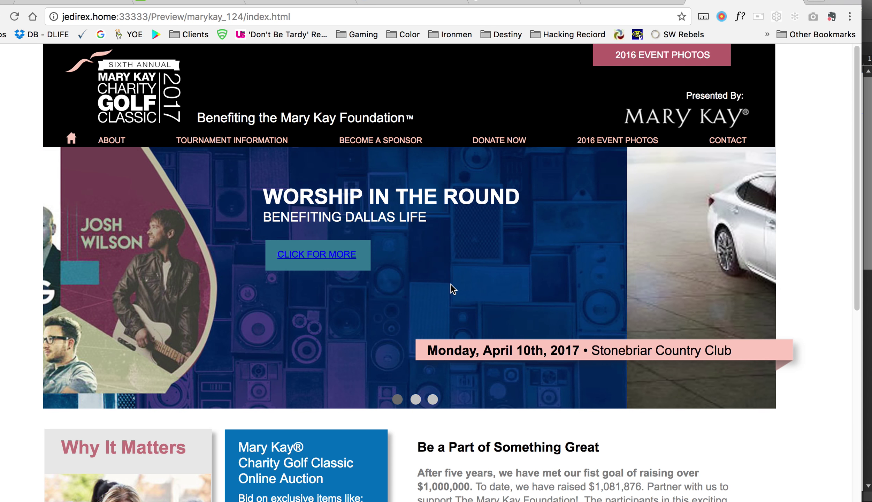
left_click(467, 257)
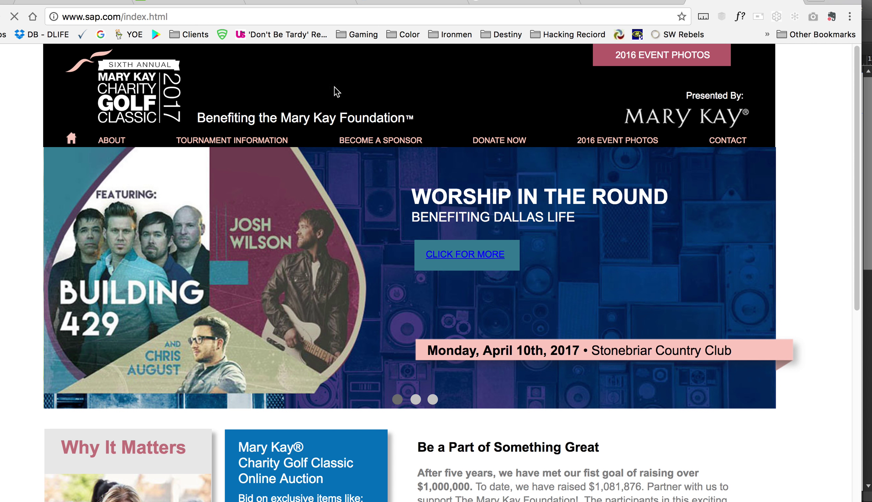